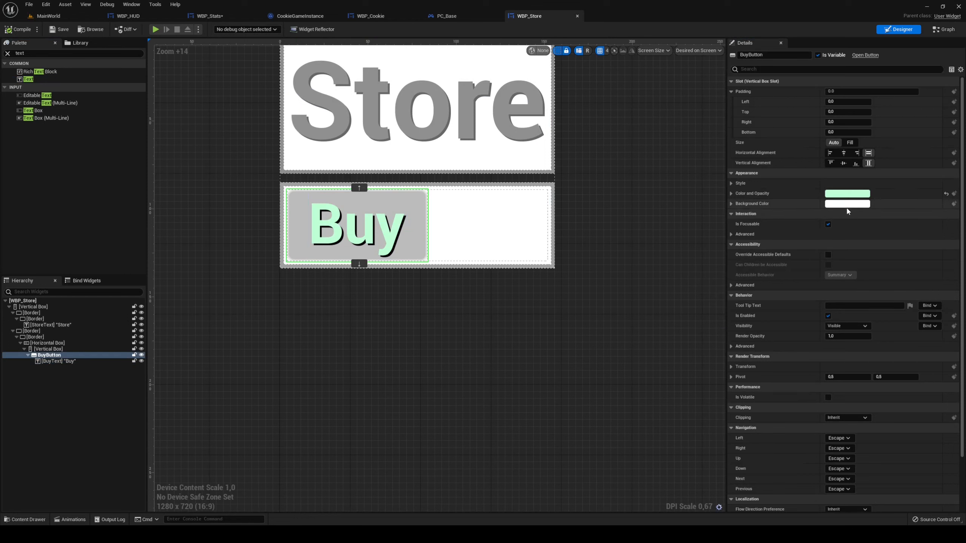
Set the BuyButton's background color to a pinkish violet with an alpha of 0,4.
{"action": "left_click", "coordinate": [847, 203]}
{"action": "left_click_drag", "start_coordinate": [719, 268], "coordinate": [739, 267]}
{"action": "left_click", "coordinate": [789, 394]}
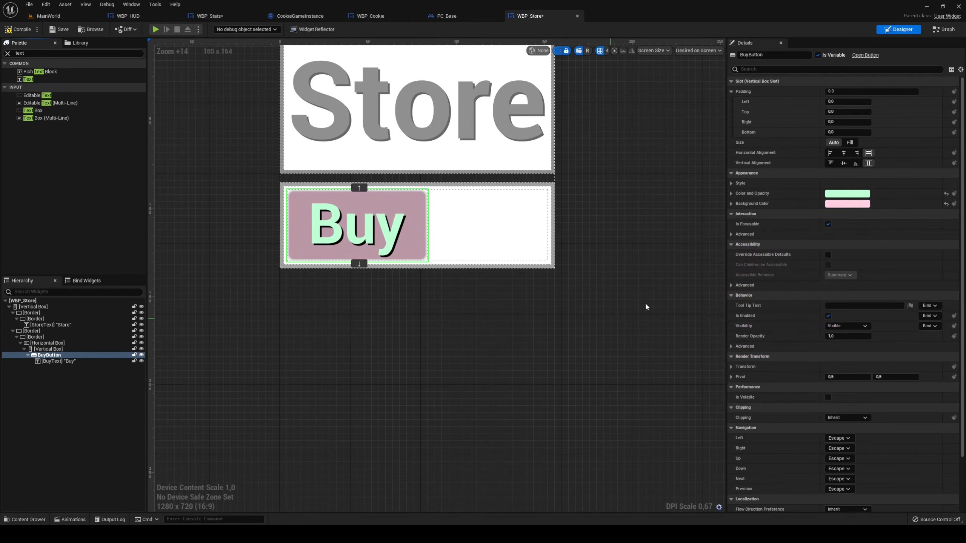
{"action": "left_click", "coordinate": [847, 203]}
{"action": "left_click_drag", "start_coordinate": [752, 261], "coordinate": [747, 246]}
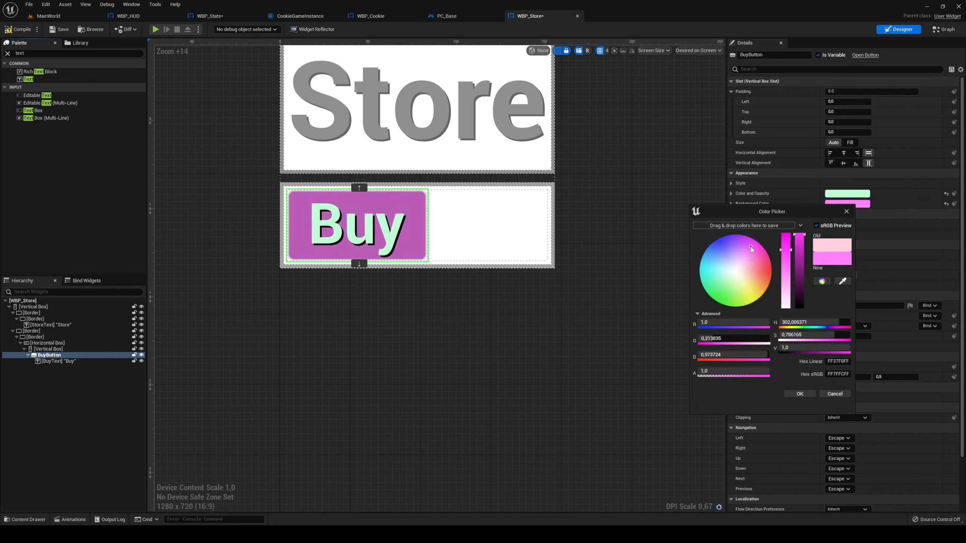
{"action": "left_click", "coordinate": [749, 371]}
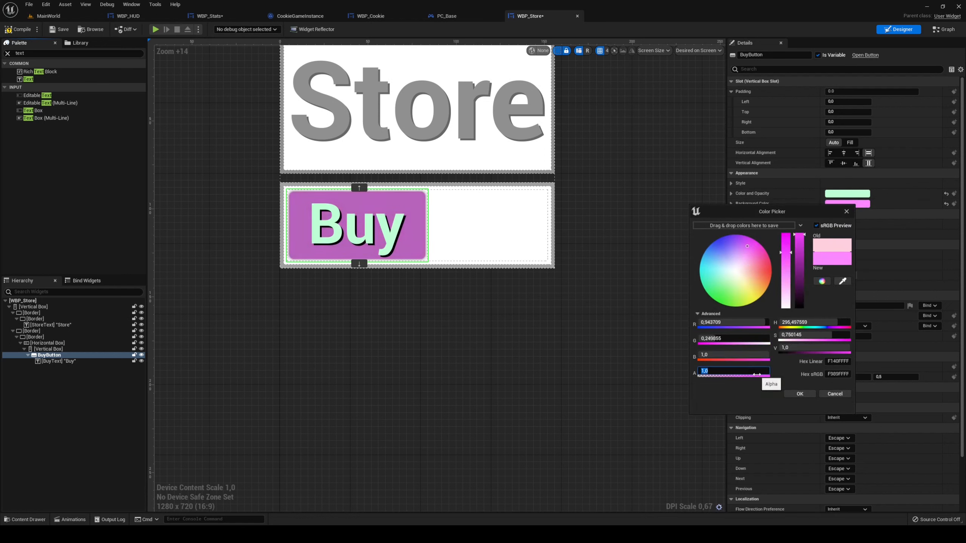
{"action": "type", "text": "0,4"}
{"action": "key", "text": "Return"}
{"action": "left_click", "coordinate": [801, 394]}
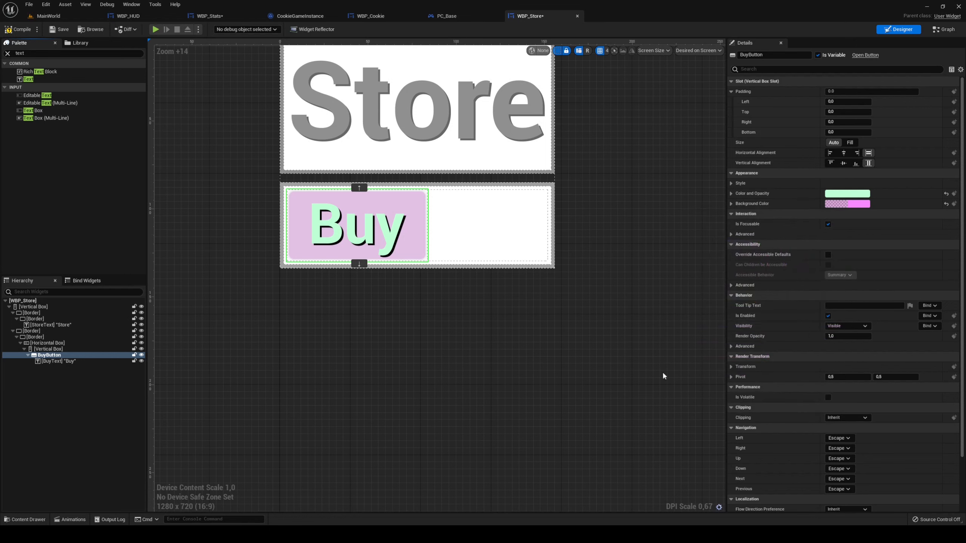
Duplicate the BuyButton in the hierarchy and rename the copy SellButton.
{"action": "left_click", "coordinate": [263, 340]}
{"action": "right_click", "coordinate": [44, 355]}
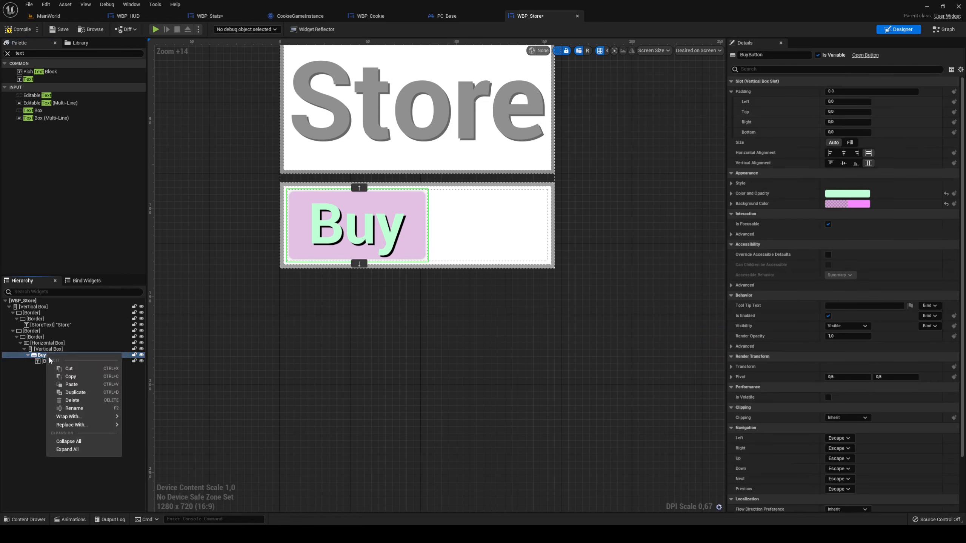
{"action": "left_click", "coordinate": [73, 394]}
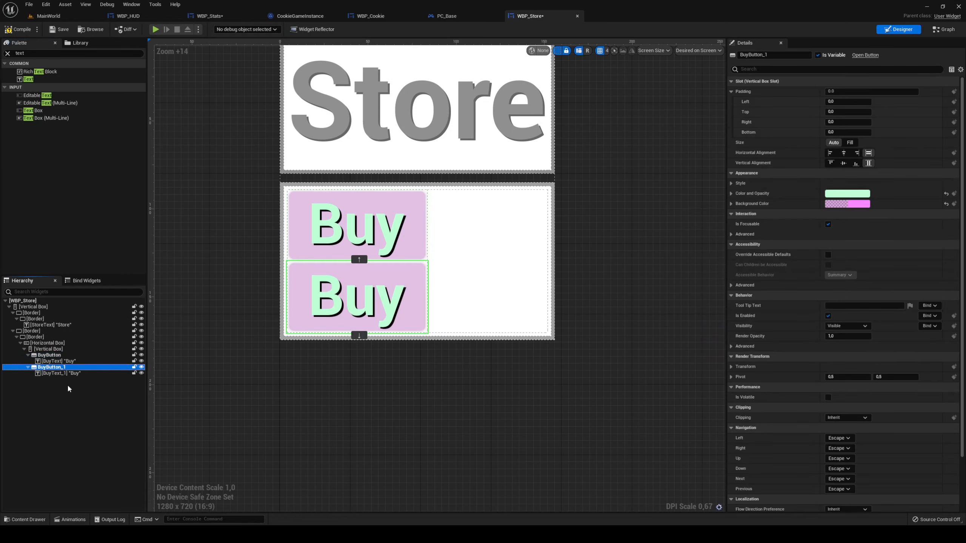
{"action": "key", "text": "F2"}
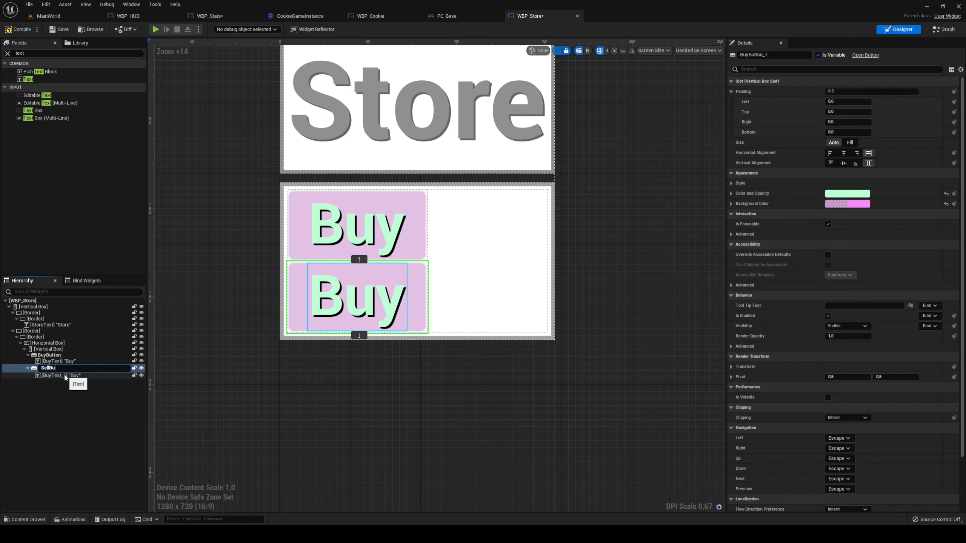
{"action": "type", "text": "SellButton"}
Change the text inside the SellButton to Sell.
{"action": "left_click", "coordinate": [65, 376]}
{"action": "left_click", "coordinate": [863, 132]}
{"action": "type", "text": "Sell"}
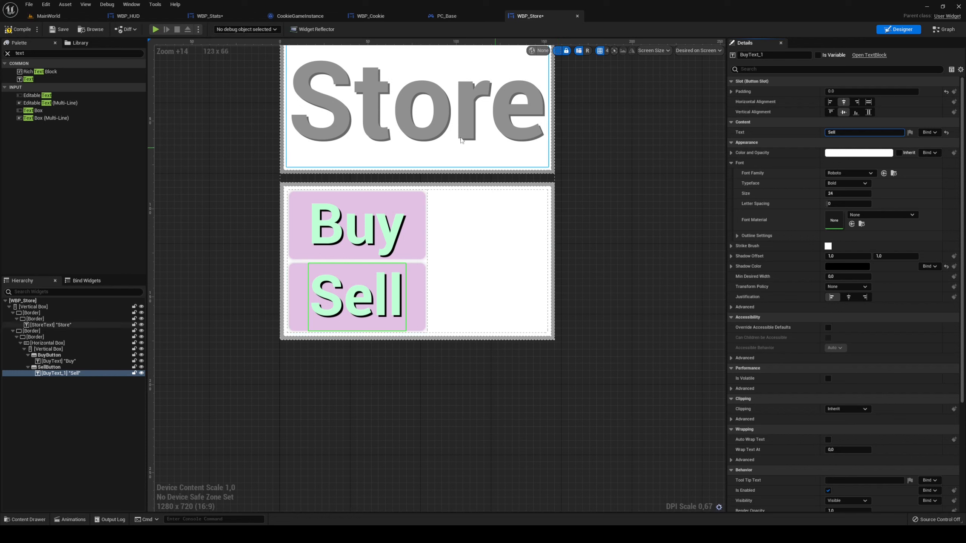
Set the font size of the Store title text to 50.
{"action": "left_click", "coordinate": [416, 92]}
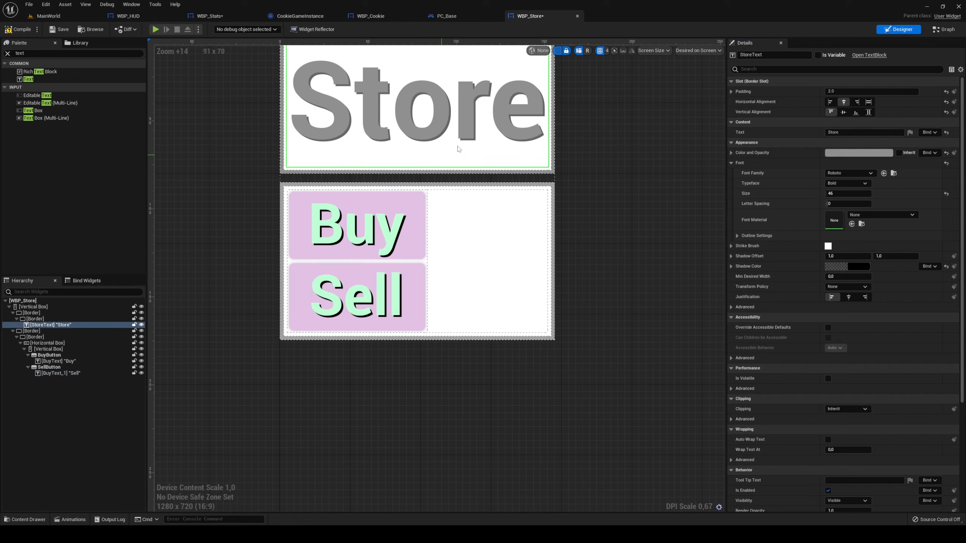
{"action": "left_click", "coordinate": [824, 191]}
{"action": "type", "text": "50"}
{"action": "key", "text": "Return"}
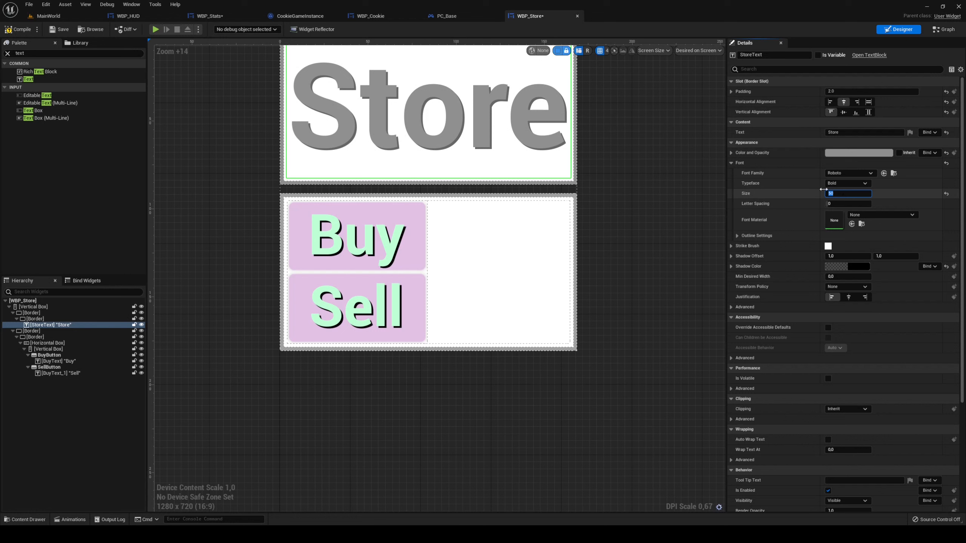
Set the SellButton's Color and Opacity to red so its label is tinted red.
{"action": "left_click", "coordinate": [357, 236]}
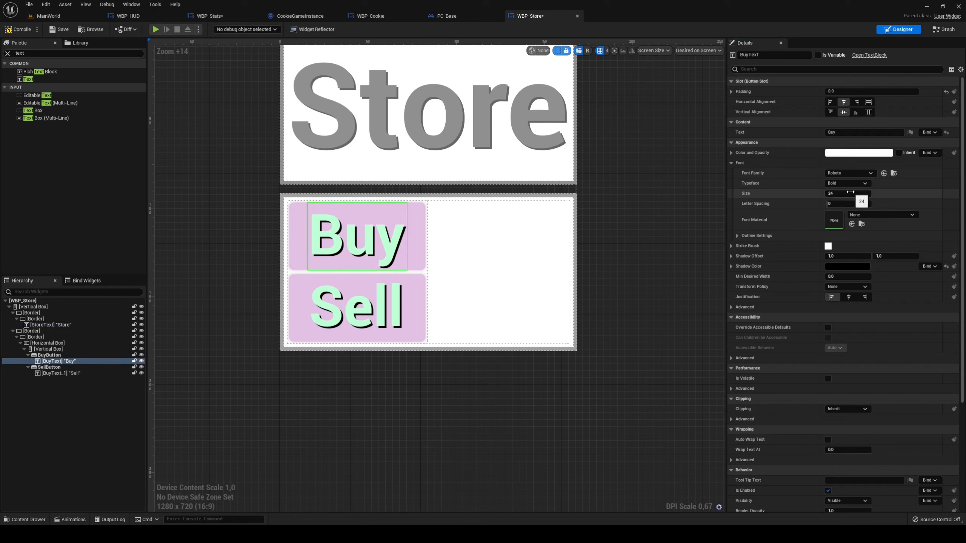
{"action": "left_click", "coordinate": [383, 306]}
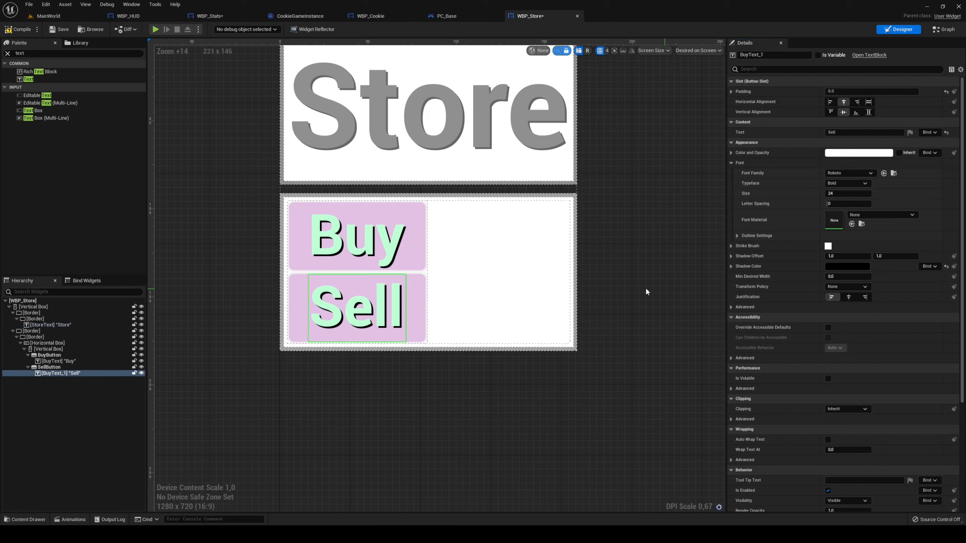
{"action": "left_click", "coordinate": [305, 322]}
{"action": "left_click", "coordinate": [848, 193]}
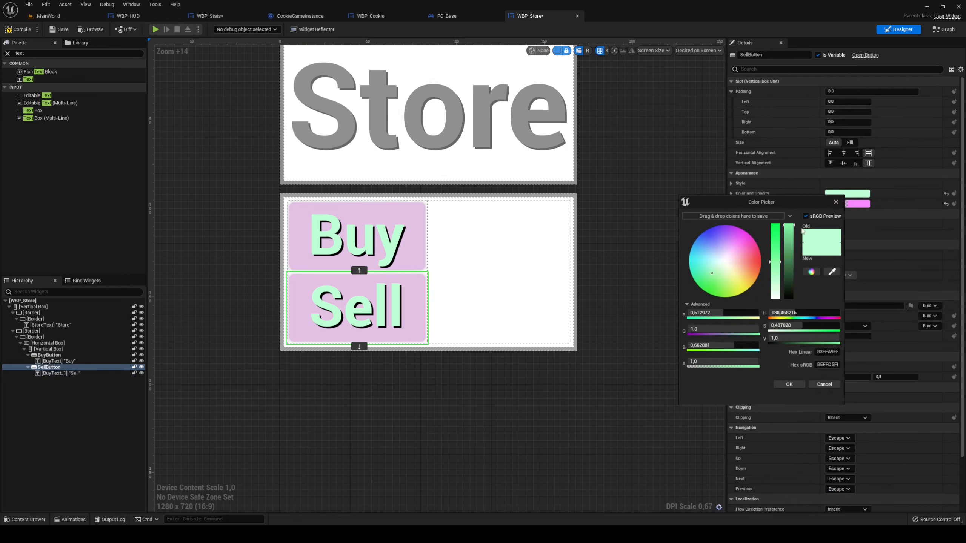
{"action": "left_click_drag", "start_coordinate": [734, 261], "coordinate": [761, 263]}
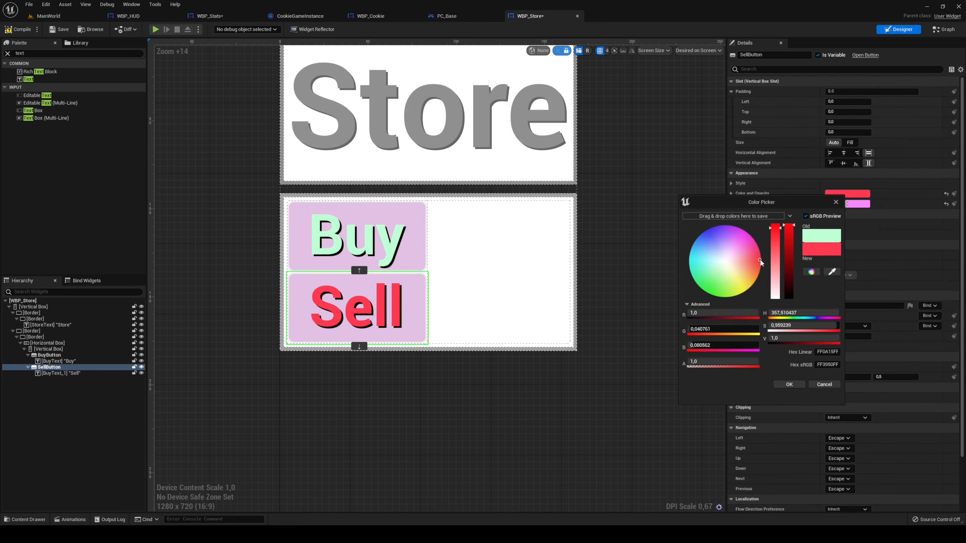
{"action": "left_click", "coordinate": [789, 385]}
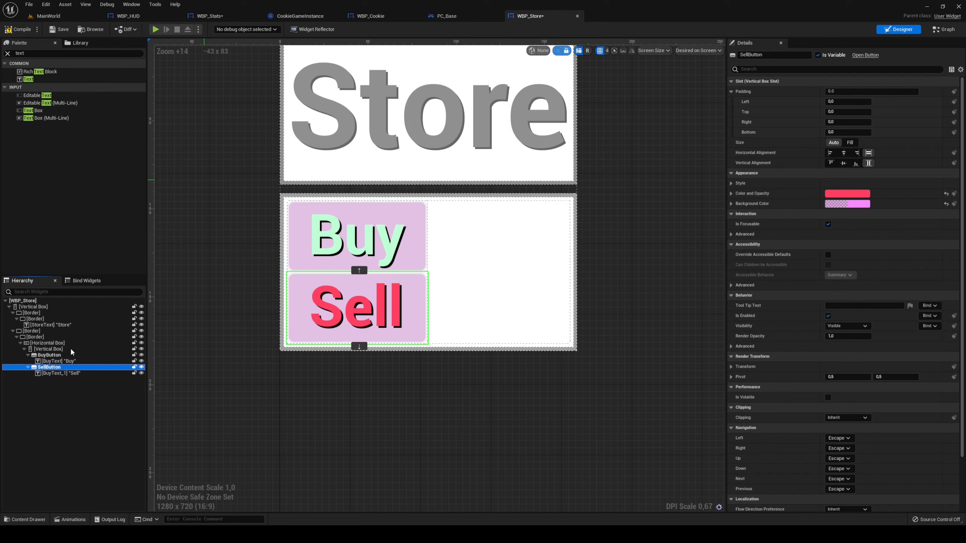
Add a Button named 1Button to the Horizontal Box and place a Text block inside it.
{"action": "left_click", "coordinate": [49, 182]}
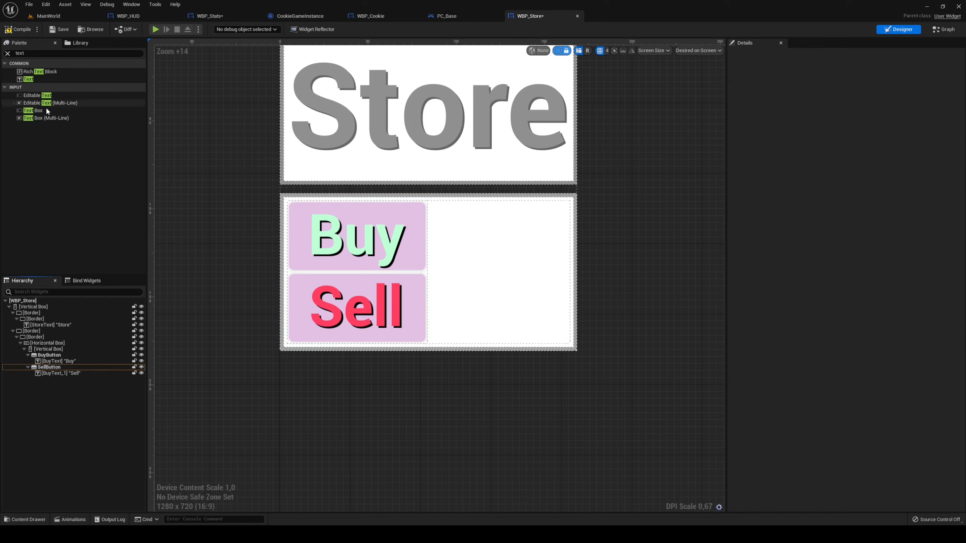
{"action": "left_click", "coordinate": [39, 55]}
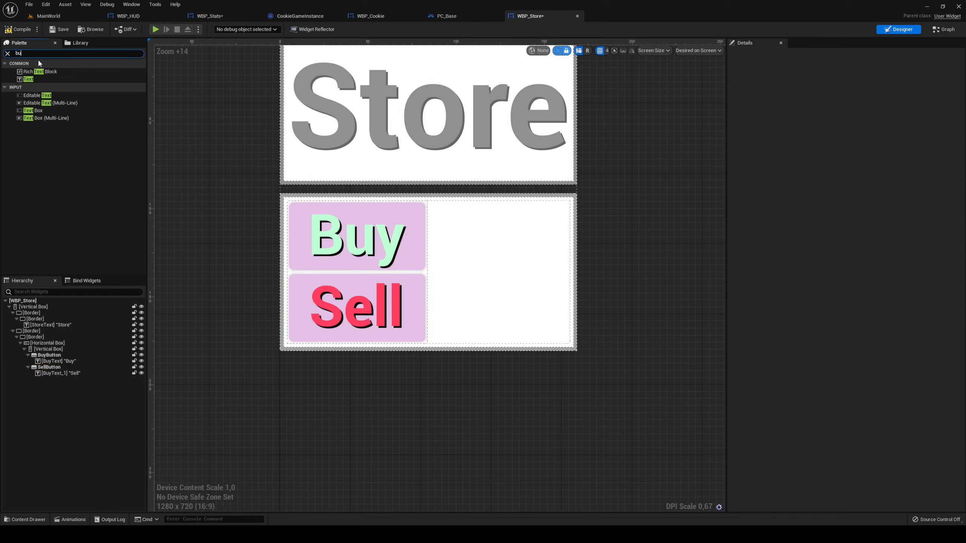
{"action": "type", "text": "button"}
{"action": "left_click_drag", "start_coordinate": [30, 72], "coordinate": [71, 342]}
{"action": "left_click", "coordinate": [47, 55]}
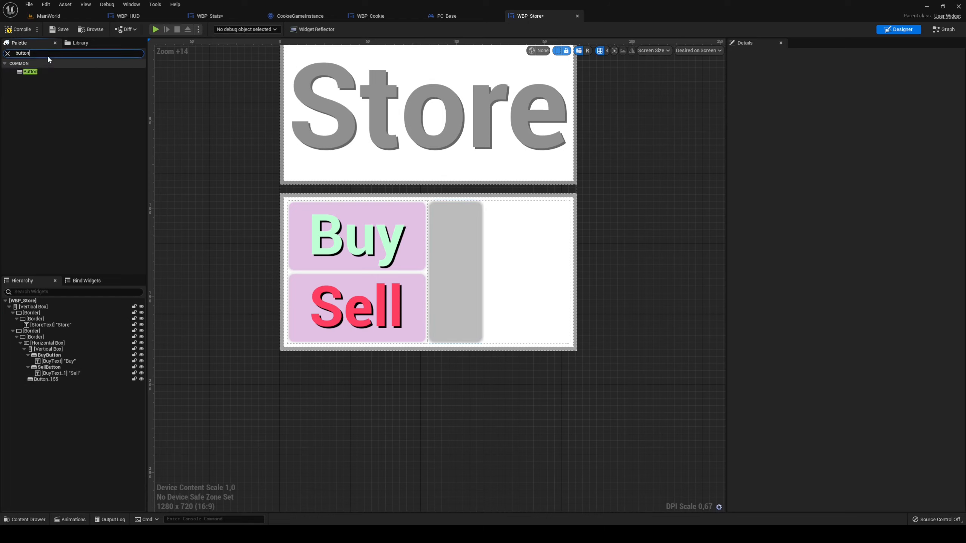
{"action": "type", "text": "text"}
{"action": "left_click_drag", "start_coordinate": [29, 79], "coordinate": [51, 382]}
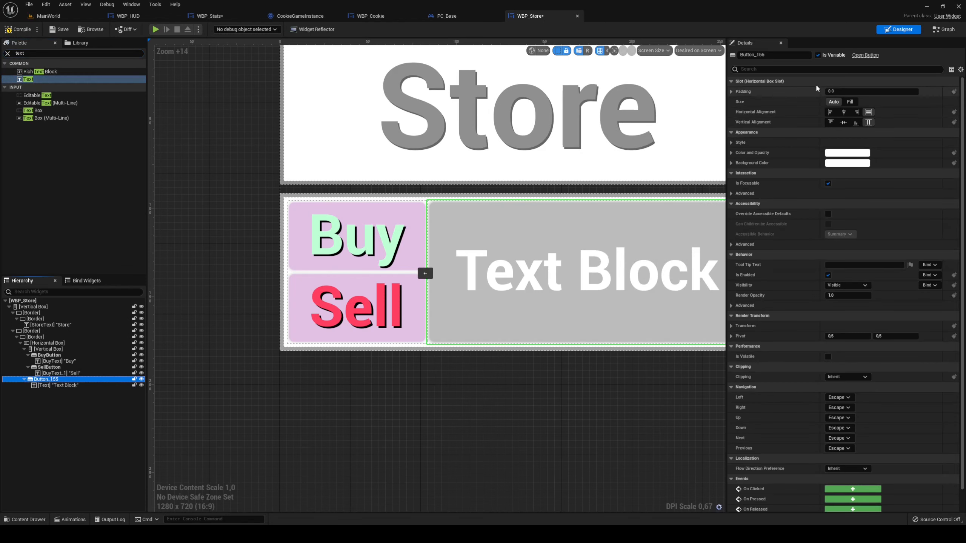
{"action": "left_click", "coordinate": [790, 57]}
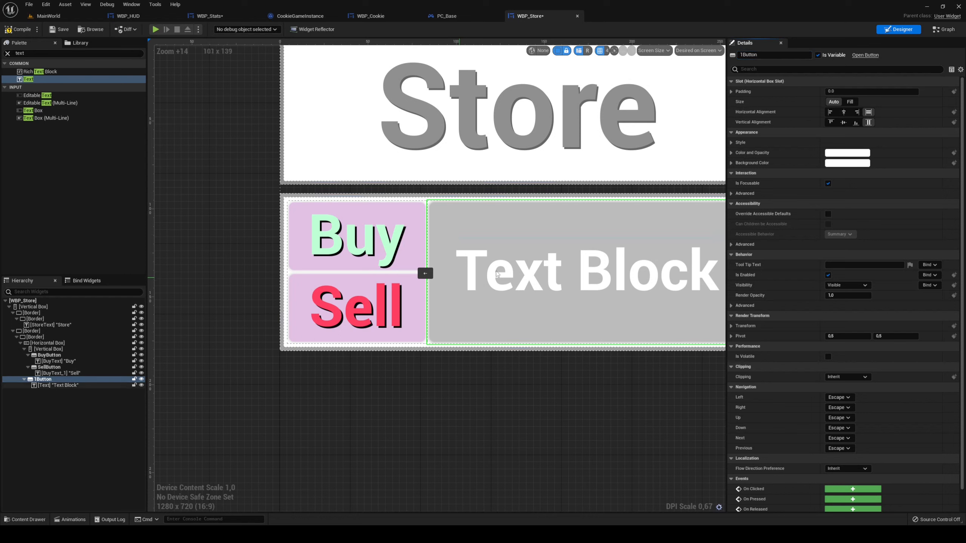
Set the new text block's padding to 0 and center it vertically in 1Button.
{"action": "left_click", "coordinate": [64, 385]}
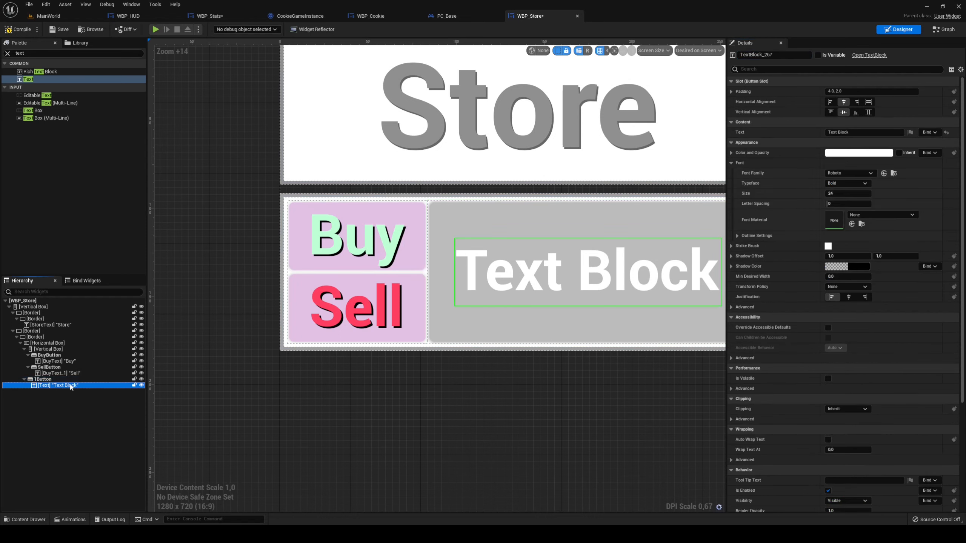
{"action": "left_click", "coordinate": [871, 91]}
{"action": "type", "text": "0"}
{"action": "key", "text": "Return"}
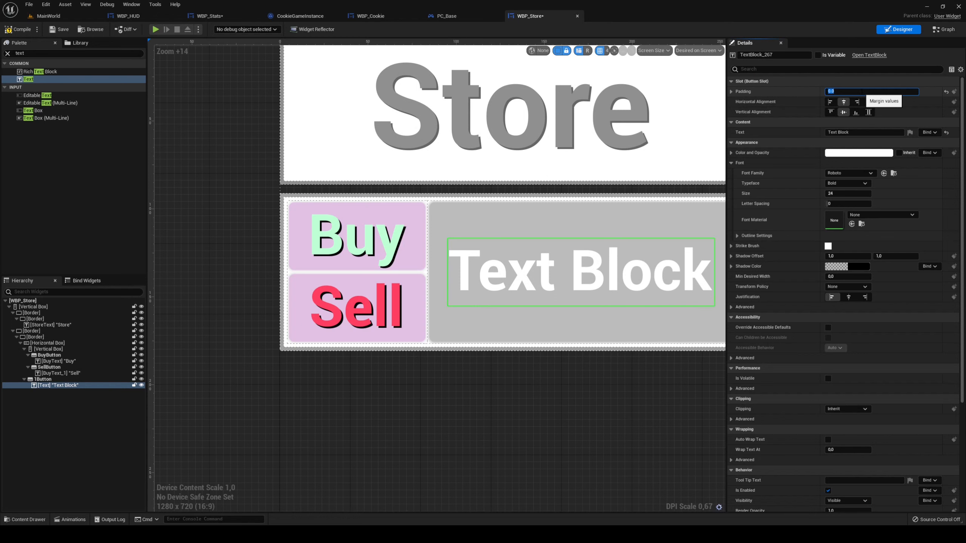
Rename the text block 1Text, set its text to 1 and keep its vertical alignment centered.
{"action": "left_click", "coordinate": [796, 55]}
{"action": "type", "text": "1Text"}
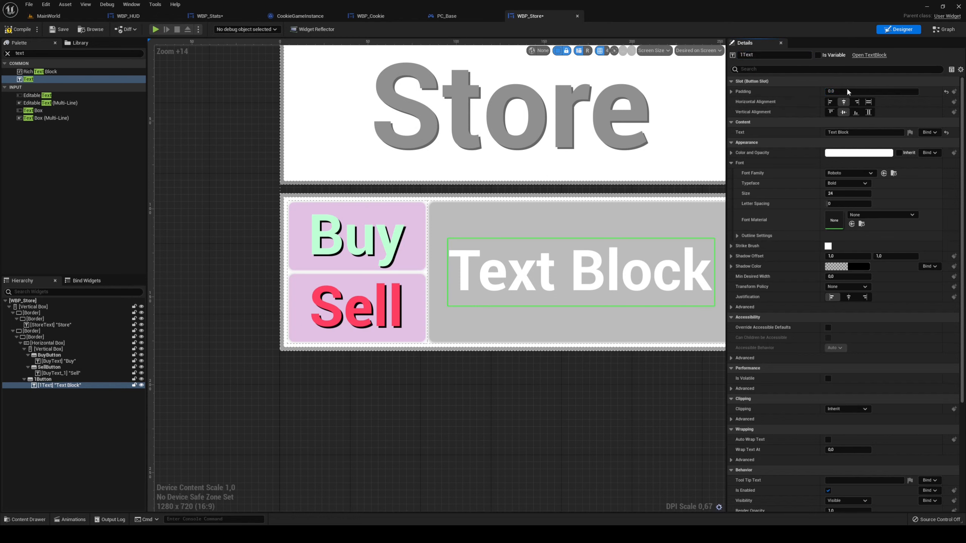
{"action": "left_click", "coordinate": [856, 132]}
{"action": "type", "text": "1"}
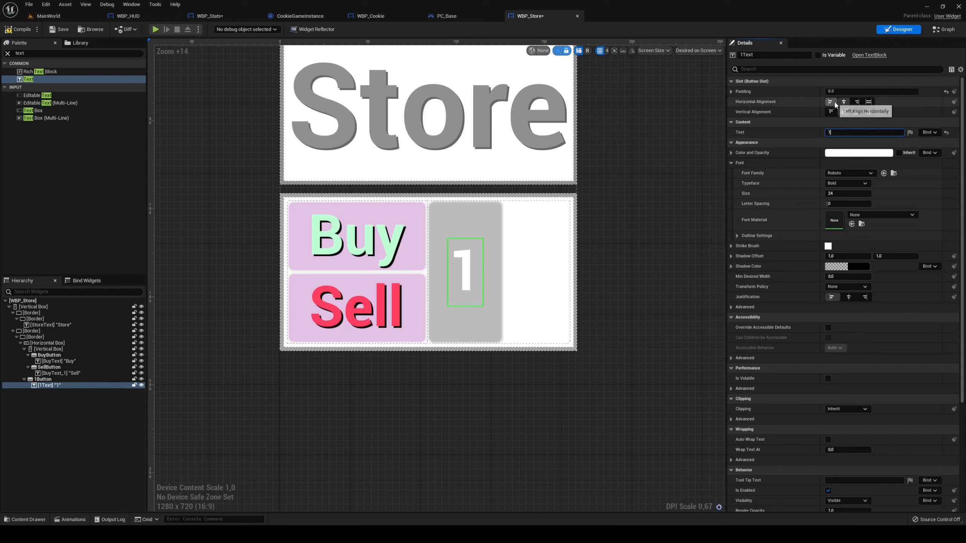
{"action": "left_click", "coordinate": [855, 111]}
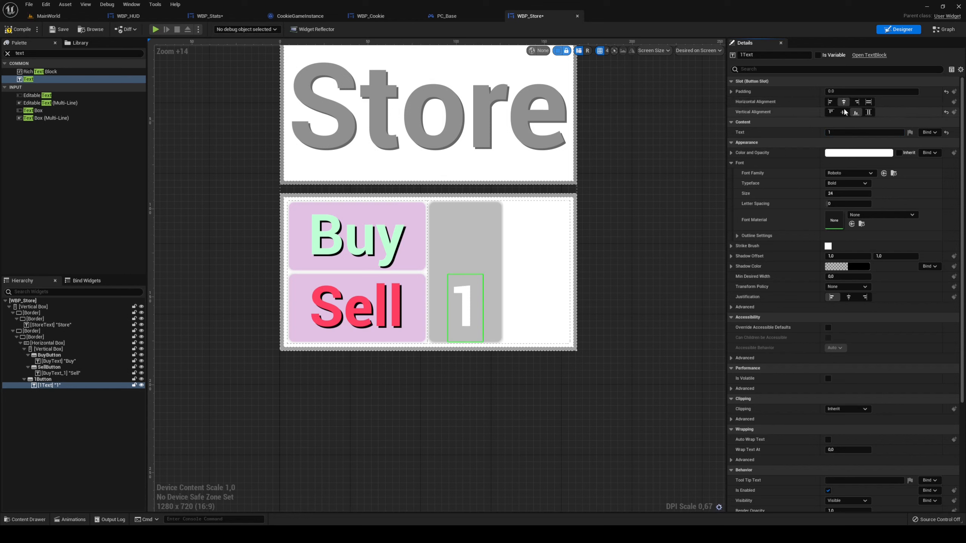
{"action": "left_click", "coordinate": [843, 111]}
Center 1Button horizontally and vertically in its slot and set its left padding to 10.
{"action": "left_click", "coordinate": [468, 319]}
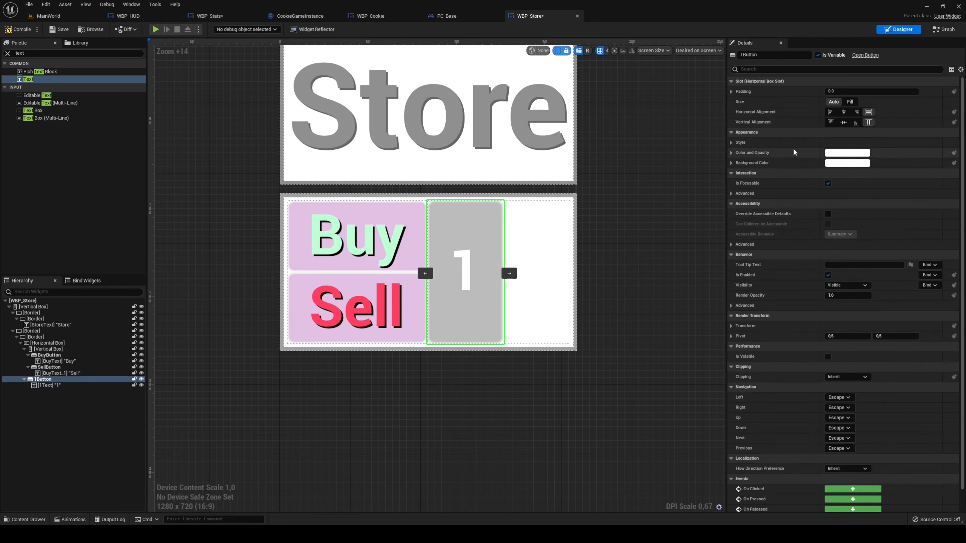
{"action": "left_click", "coordinate": [843, 122]}
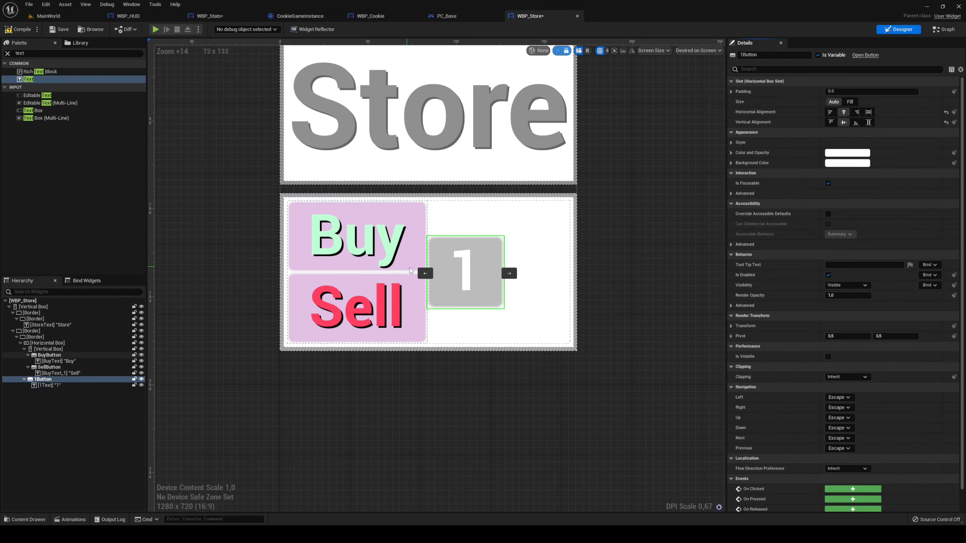
{"action": "left_click", "coordinate": [731, 92]}
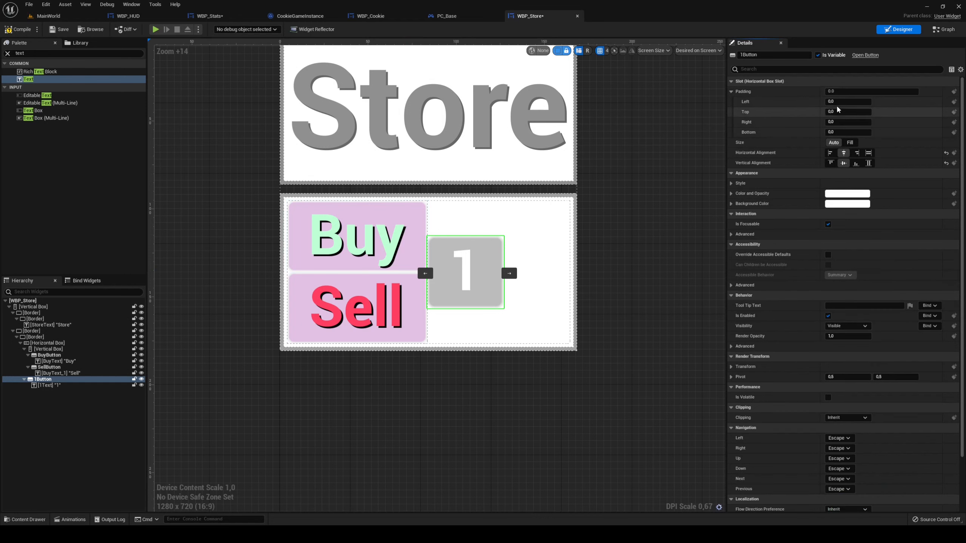
{"action": "left_click", "coordinate": [848, 102]}
{"action": "type", "text": "10"}
{"action": "key", "text": "Return"}
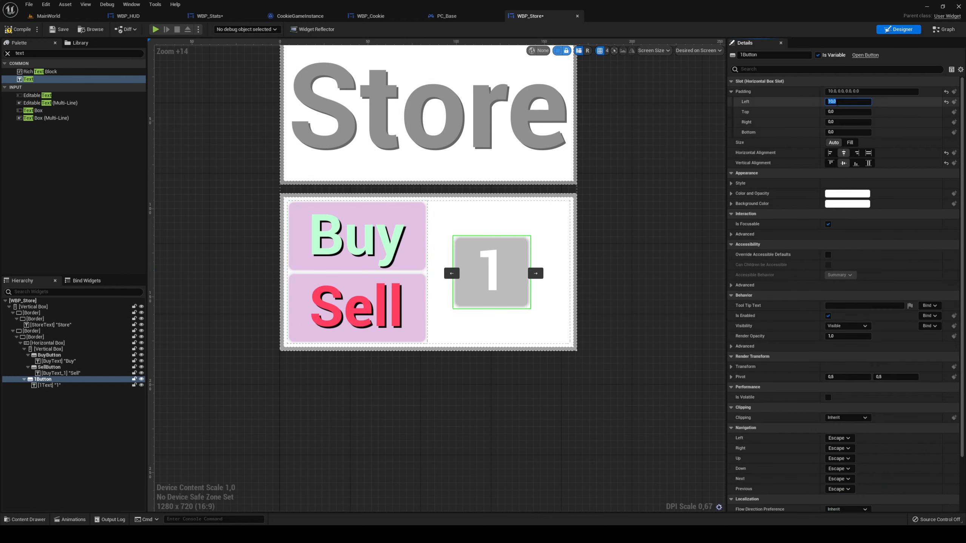
Deselect the button and save the WBP_Store widget.
{"action": "left_click", "coordinate": [615, 188]}
{"action": "scroll", "coordinate": [321, 137], "scroll_direction": "down", "scroll_amount": 4}
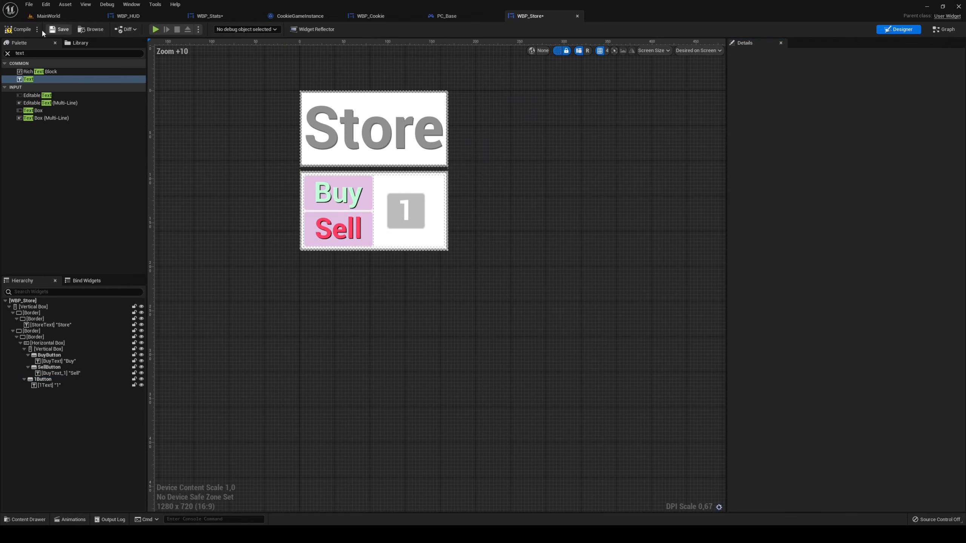
{"action": "left_click", "coordinate": [57, 31]}
Set the alpha of 1Text's shadow color to 0,6.
{"action": "scroll", "coordinate": [381, 308], "scroll_direction": "up", "scroll_amount": 3}
{"action": "left_click", "coordinate": [53, 385]}
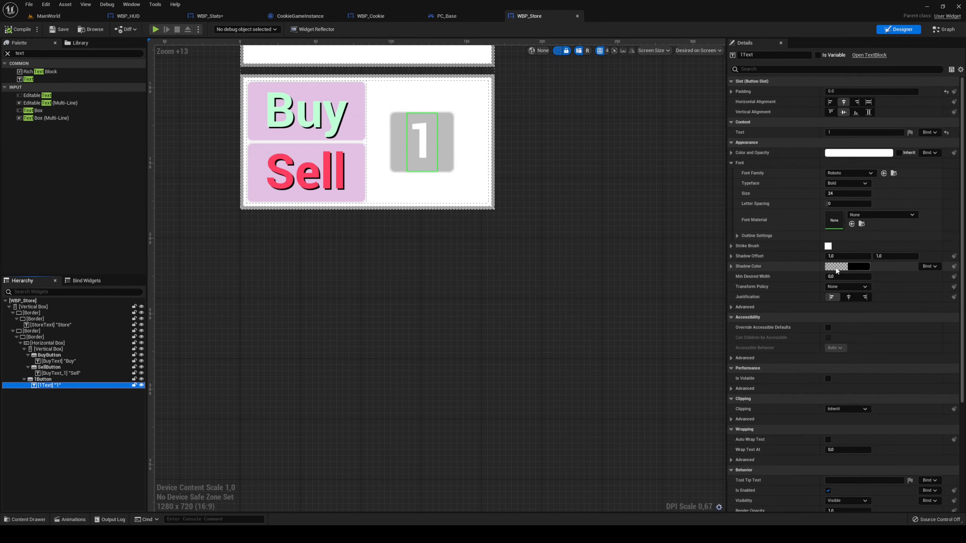
{"action": "left_click", "coordinate": [836, 268]}
{"action": "left_click", "coordinate": [716, 435]}
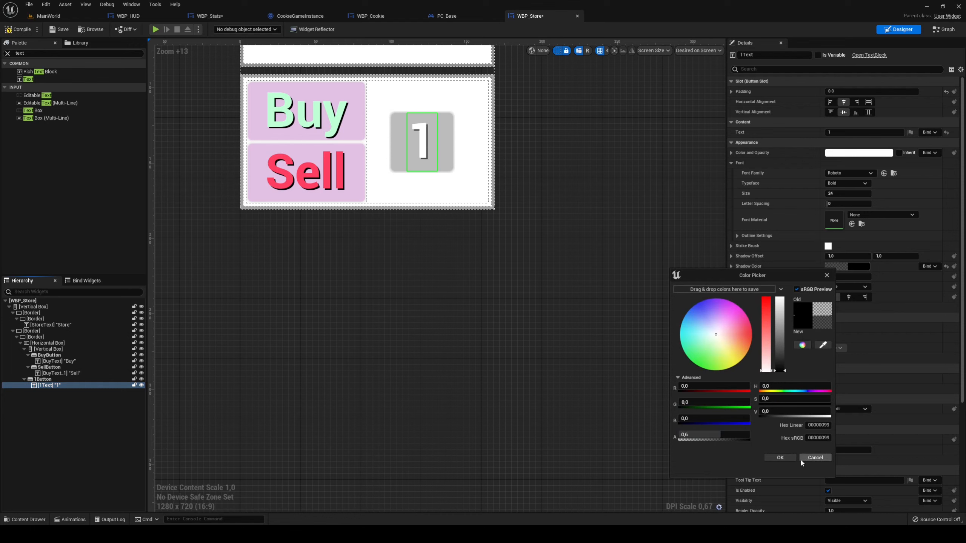
{"action": "left_click", "coordinate": [781, 458]}
Duplicate 1Button twice within the Horizontal Box and select the last copy.
{"action": "left_click", "coordinate": [212, 429]}
{"action": "left_click", "coordinate": [58, 379]}
{"action": "key", "text": "ctrl+d"}
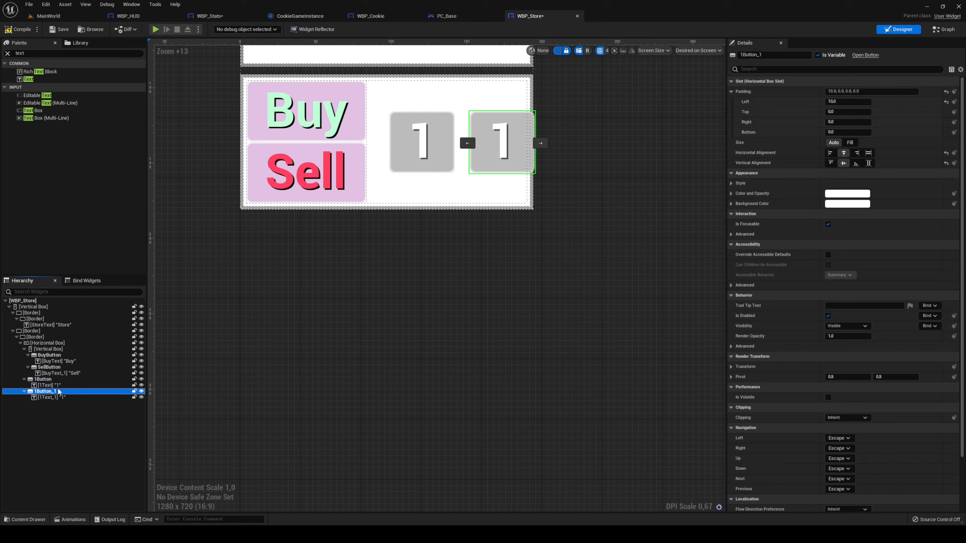
{"action": "key", "text": "ctrl+d"}
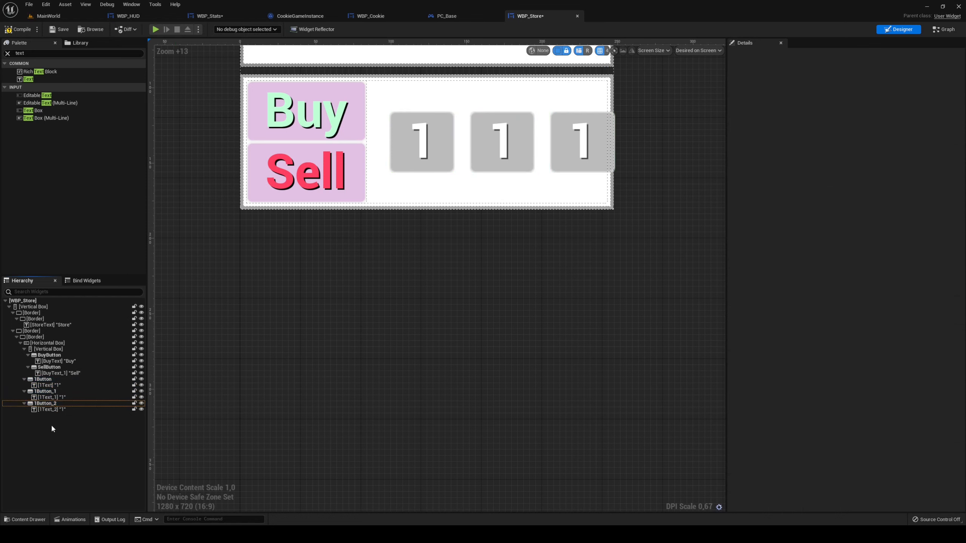
{"action": "left_click", "coordinate": [48, 403]}
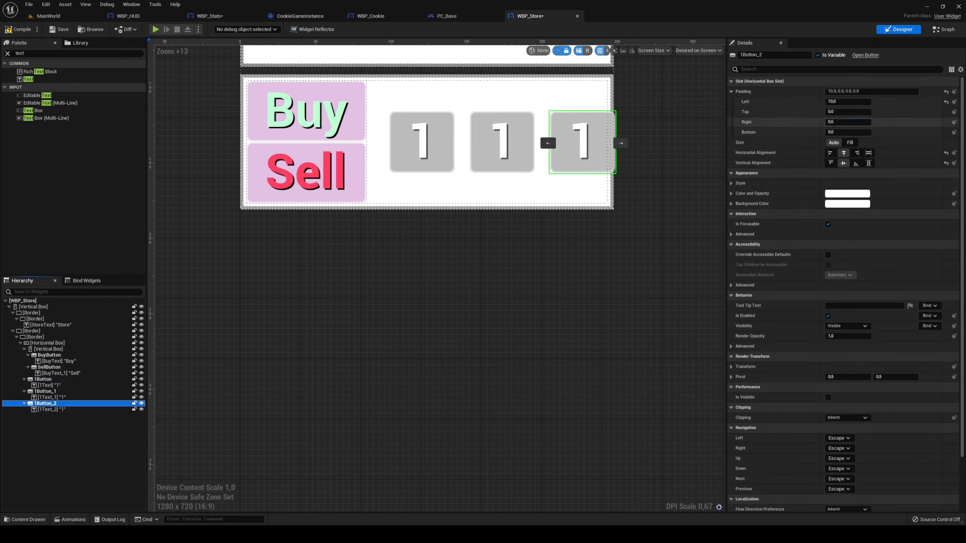
Set the right padding of the last quantity button copy, 1Button_2, to 10 and deselect it.
{"action": "left_click", "coordinate": [847, 122]}
{"action": "type", "text": "10"}
{"action": "key", "text": "Return"}
{"action": "left_click", "coordinate": [514, 276]}
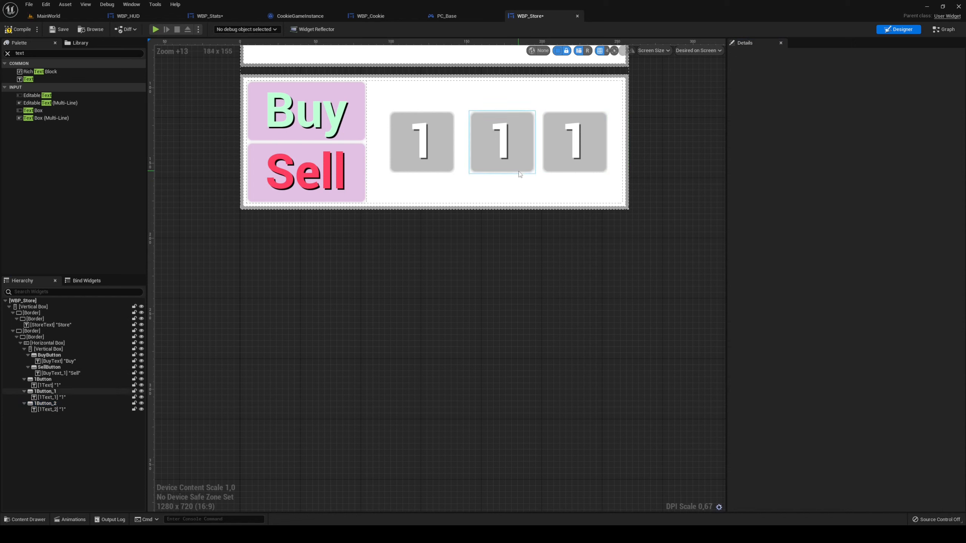
Set the right padding of the middle quantity button, 1Button_1, to 10.
{"action": "left_click", "coordinate": [518, 167]}
{"action": "left_click", "coordinate": [848, 122]}
{"action": "type", "text": "109"}
{"action": "key", "text": "Return"}
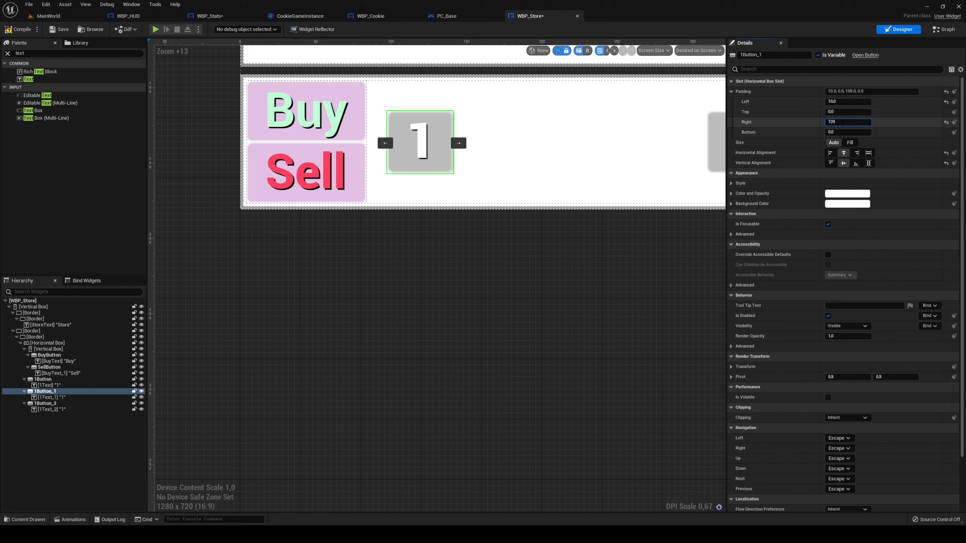
{"action": "key", "text": "Return"}
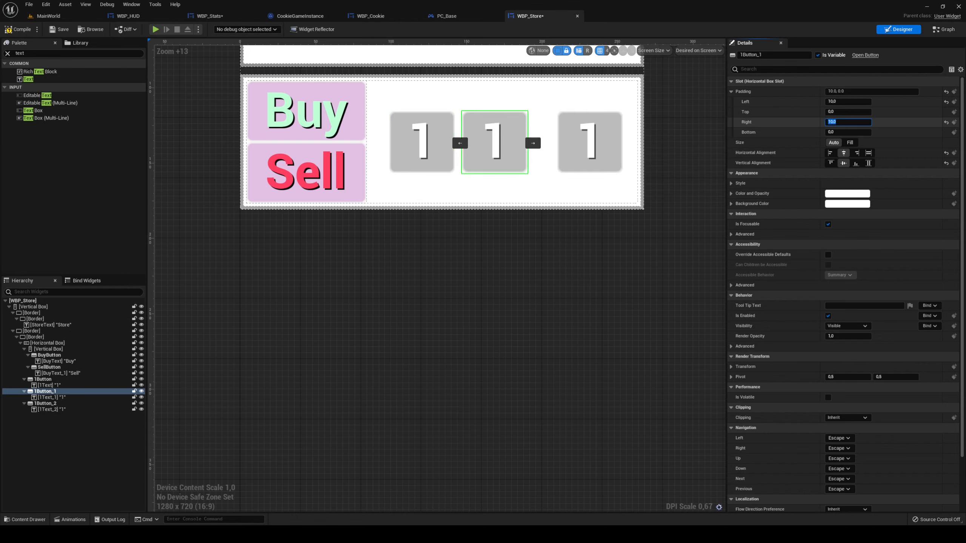
Set the right padding of the first quantity button, 1Button, to 10 and deselect it.
{"action": "left_click", "coordinate": [433, 163]}
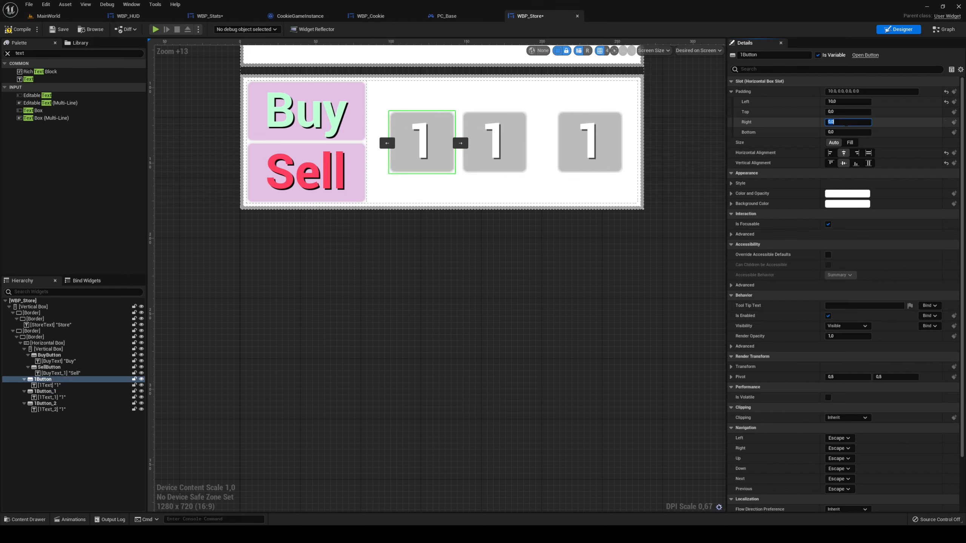
{"action": "type", "text": "10"}
{"action": "key", "text": "Return"}
{"action": "left_click", "coordinate": [553, 247]}
{"action": "scroll", "coordinate": [553, 250], "scroll_direction": "down", "scroll_amount": 2}
{"action": "scroll", "coordinate": [347, 293], "scroll_direction": "up", "scroll_amount": 2}
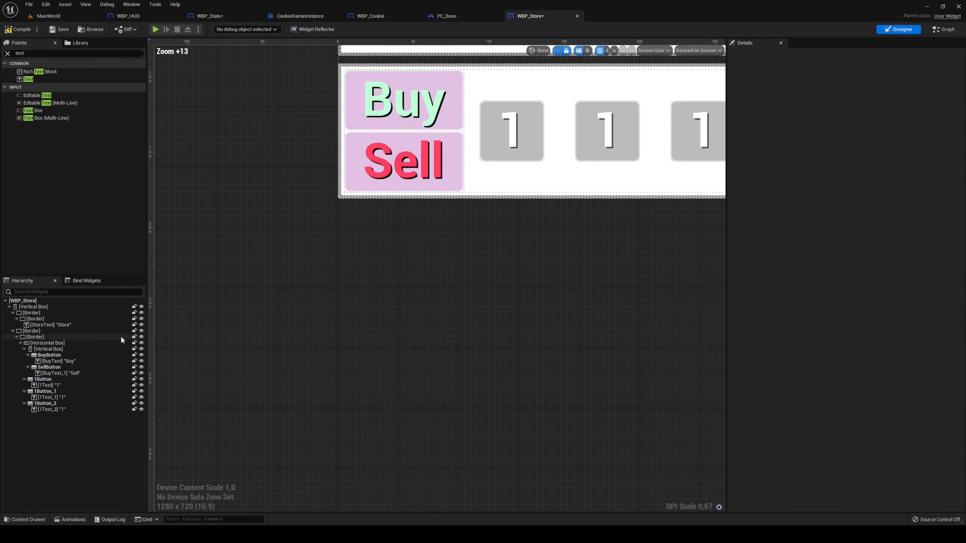
Rename the middle button copy as 10Button and the last copy as 100Button.
{"action": "left_click", "coordinate": [60, 391]}
{"action": "left_click", "coordinate": [795, 56]}
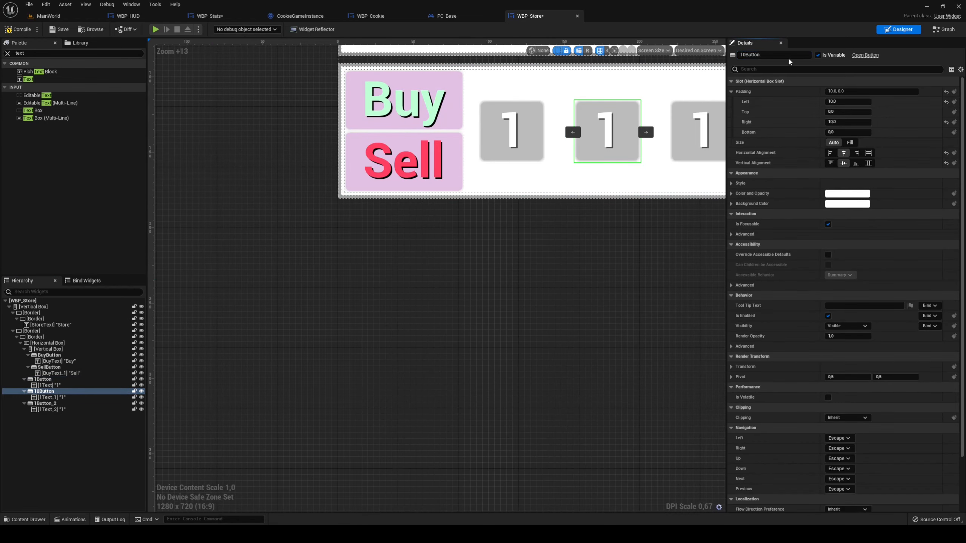
{"action": "left_click", "coordinate": [61, 406]}
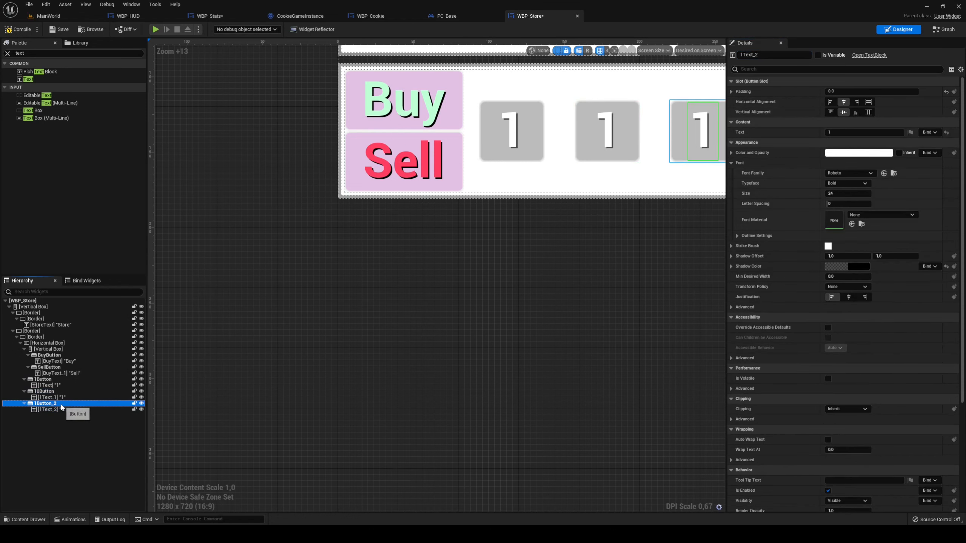
{"action": "left_click", "coordinate": [757, 55]}
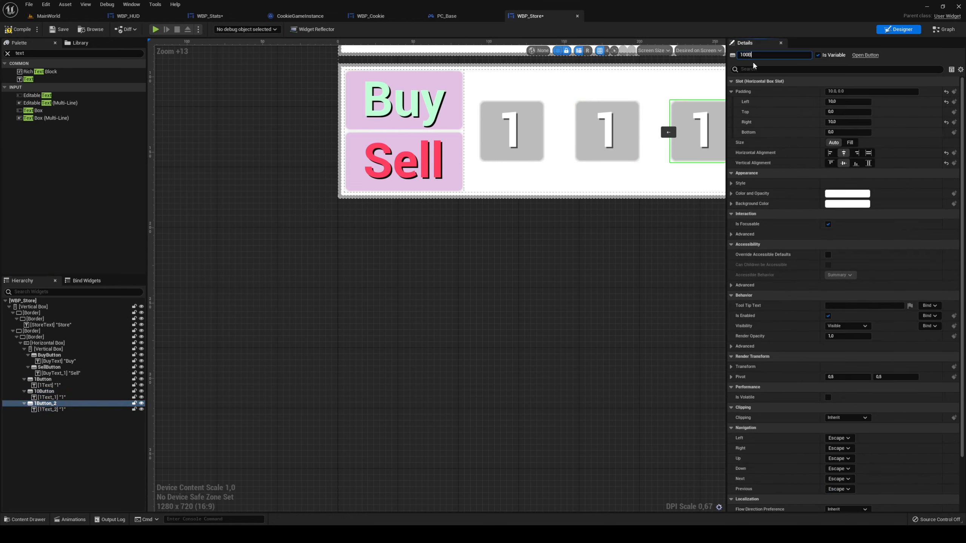
{"action": "key", "text": "Return"}
Change the text inside 10Button to 10 and the text inside 100Button to 100.
{"action": "left_click", "coordinate": [54, 398]}
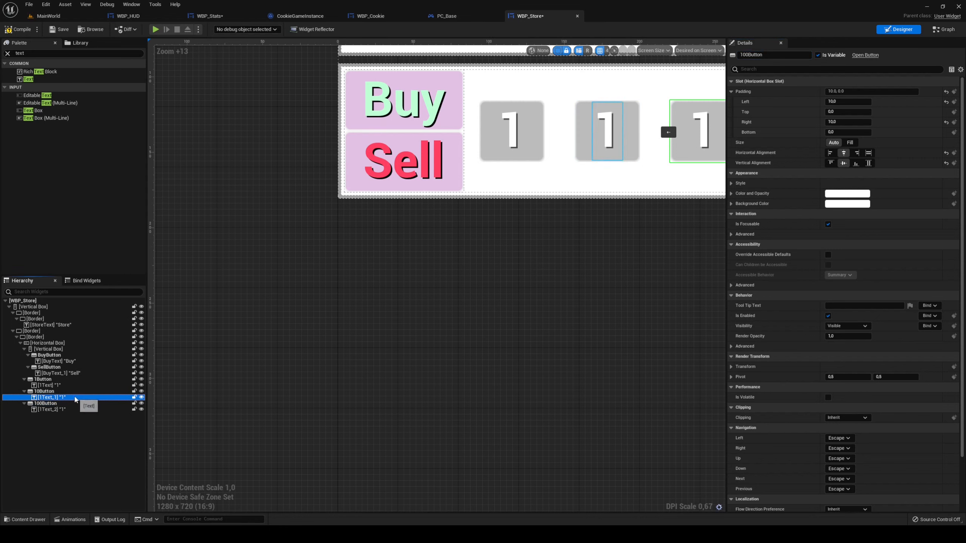
{"action": "left_click", "coordinate": [863, 132]}
{"action": "type", "text": "0"}
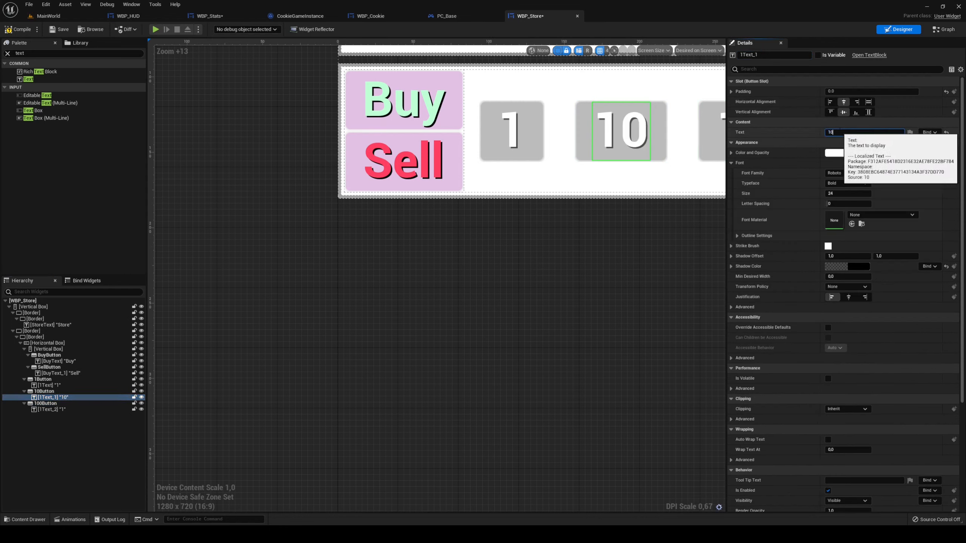
{"action": "left_click", "coordinate": [91, 410]}
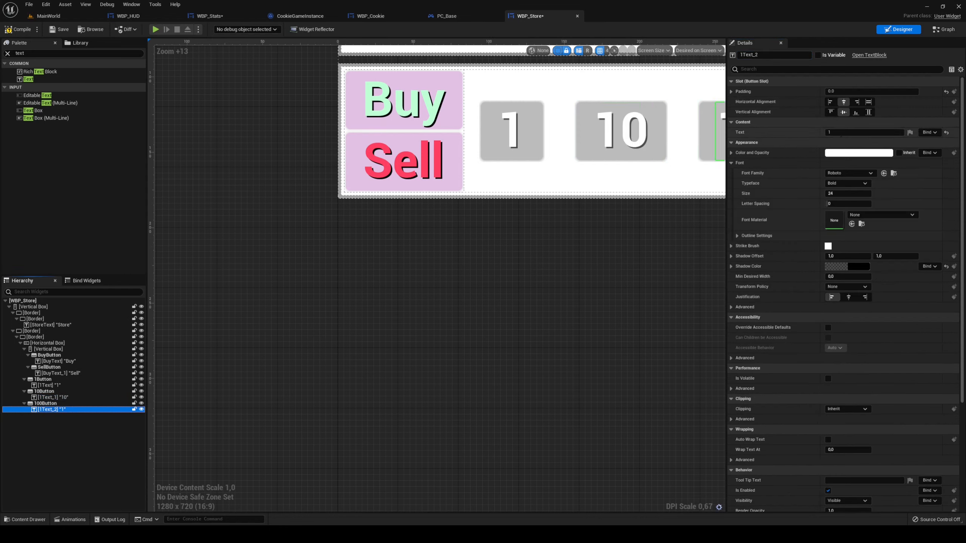
{"action": "left_click", "coordinate": [839, 132]}
{"action": "left_click", "coordinate": [632, 243]}
{"action": "scroll", "coordinate": [628, 243], "scroll_direction": "down", "scroll_amount": 8}
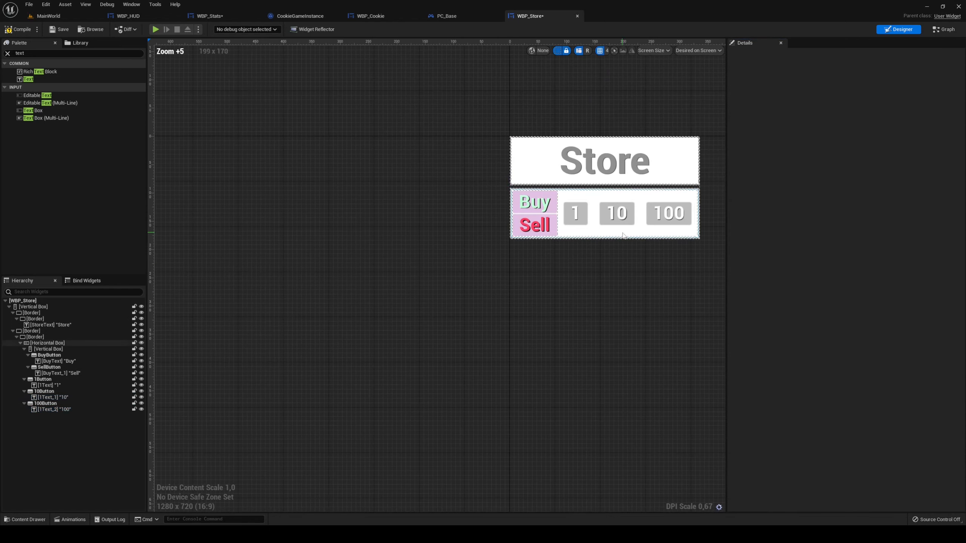
Save the WBP_Store widget with the three quantity buttons.
{"action": "right_click_drag", "start_coordinate": [624, 233], "coordinate": [434, 234]}
{"action": "left_click", "coordinate": [344, 71]}
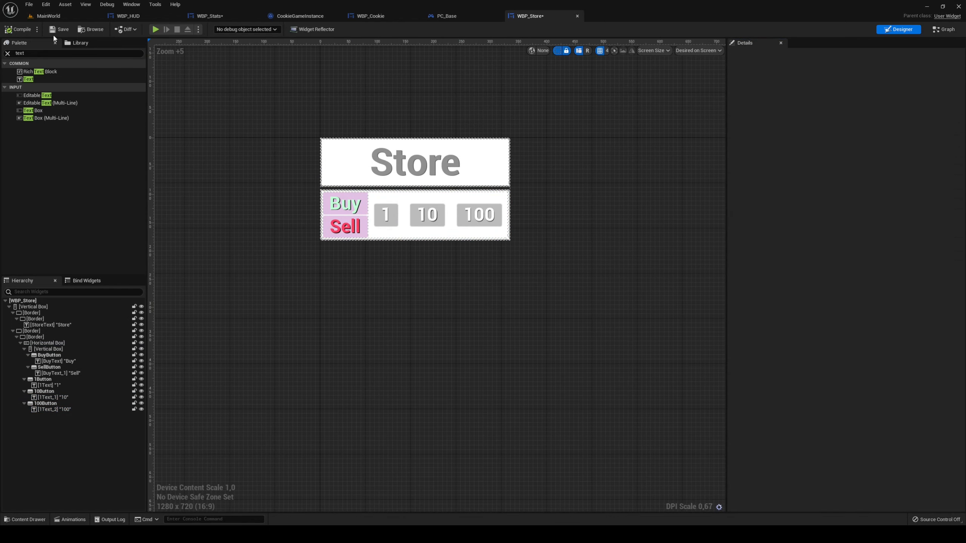
{"action": "left_click", "coordinate": [54, 31]}
Add a Size Box as the last child of the root Vertical Box, below the second outer Border, and select it.
{"action": "left_click", "coordinate": [54, 52]}
{"action": "type", "text": "size"}
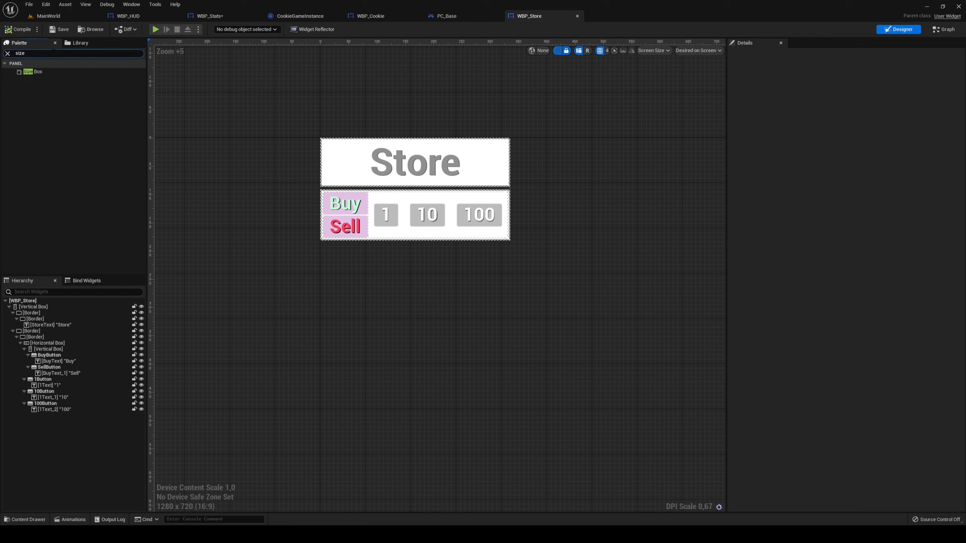
{"action": "left_click_drag", "start_coordinate": [48, 72], "coordinate": [48, 353]}
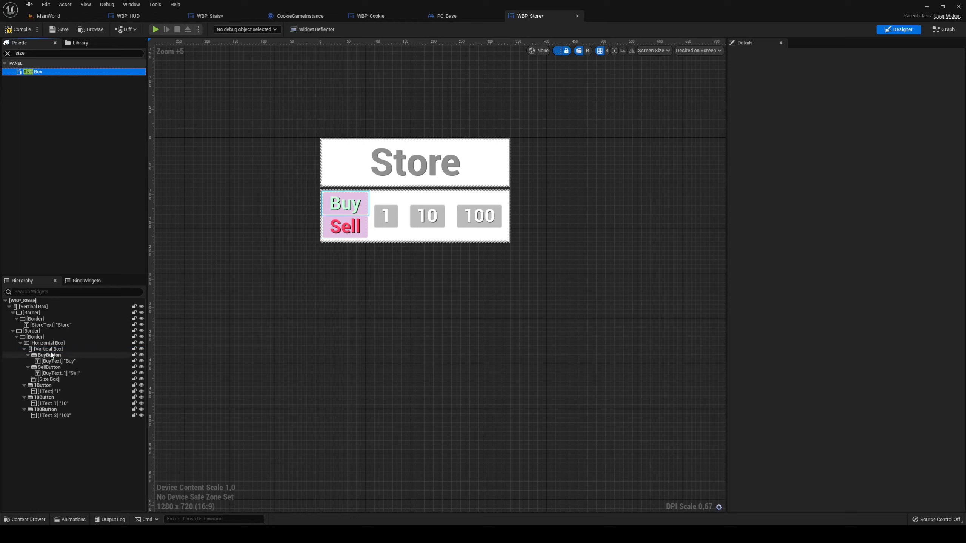
{"action": "key", "text": "ctrl+z"}
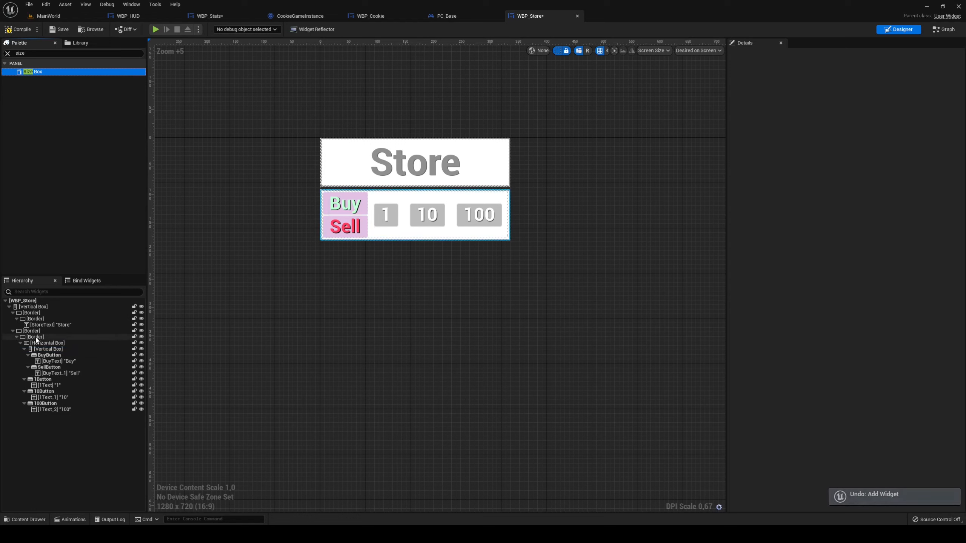
{"action": "left_click", "coordinate": [37, 331]}
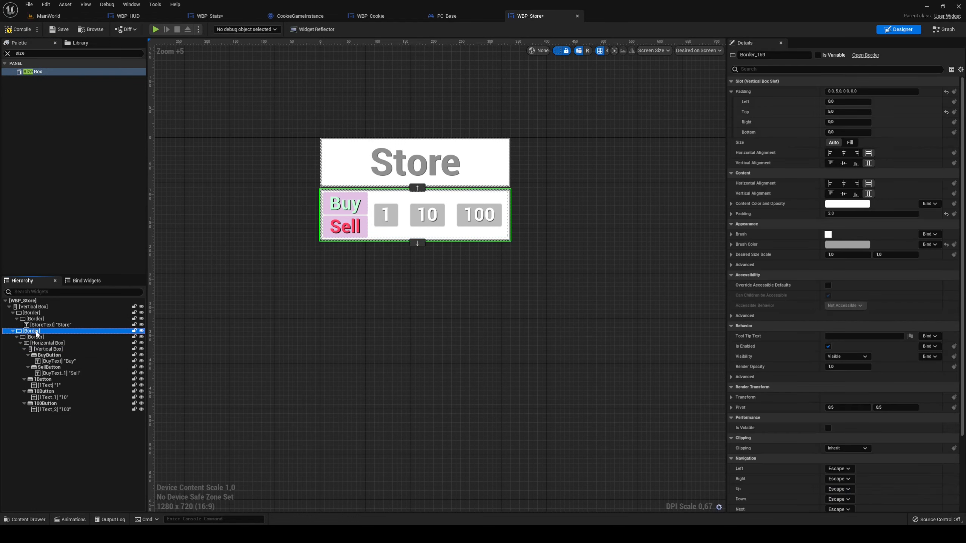
{"action": "left_click_drag", "start_coordinate": [30, 74], "coordinate": [49, 407]}
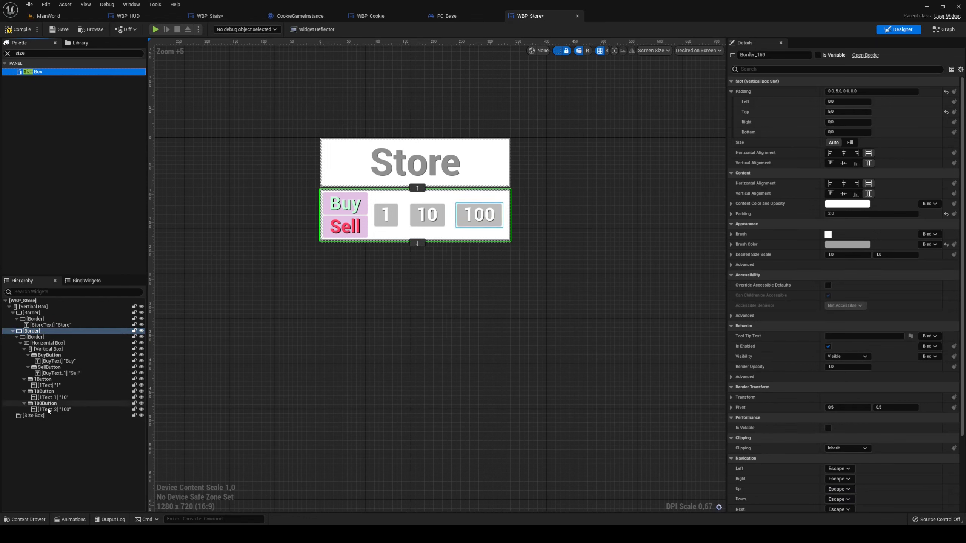
{"action": "left_click", "coordinate": [37, 415]}
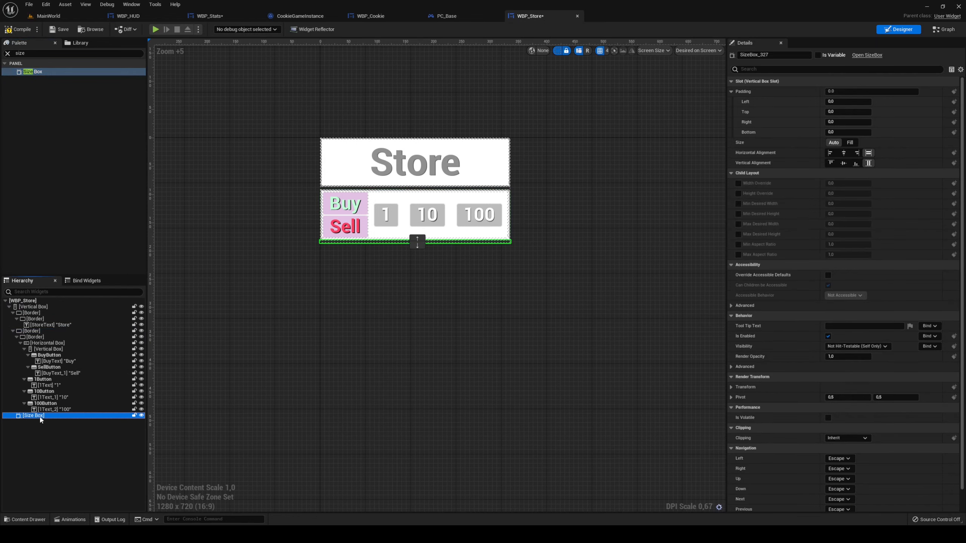
Enable the Size Box's Height Override and set it to 600.
{"action": "left_click", "coordinate": [738, 193]}
{"action": "left_click", "coordinate": [848, 193]}
{"action": "type", "text": "600"}
{"action": "key", "text": "Return"}
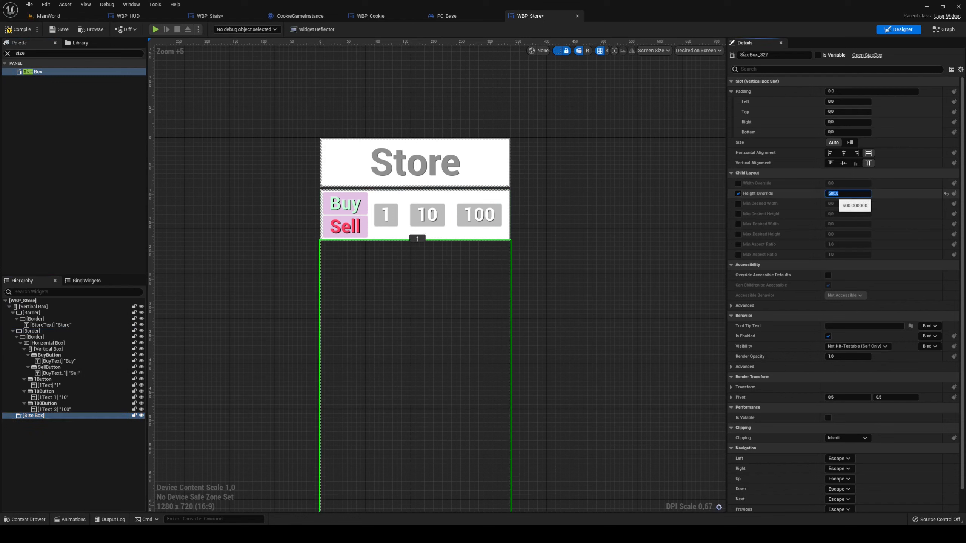
Add a Scroll Box inside the new Size Box.
{"action": "left_click", "coordinate": [113, 53]}
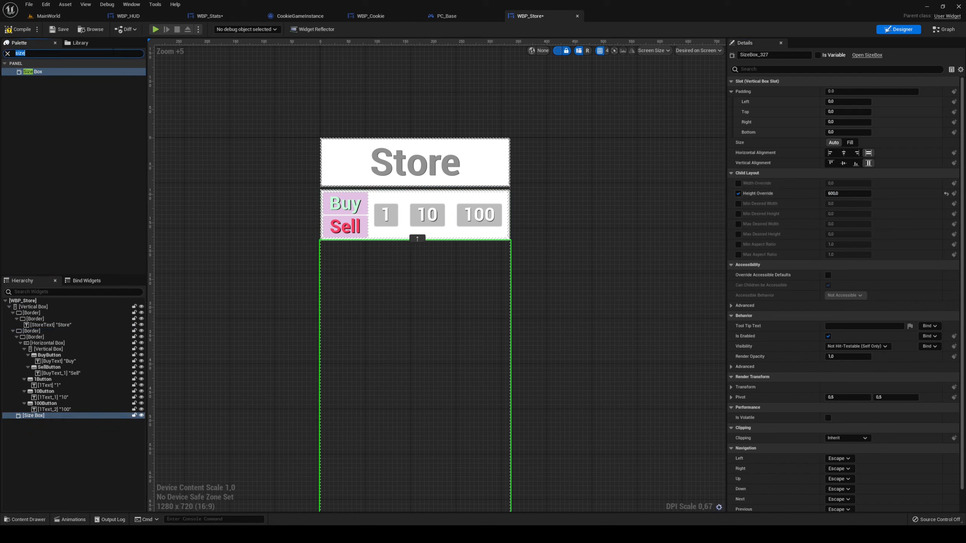
{"action": "type", "text": "scr"}
{"action": "left_click_drag", "start_coordinate": [34, 71], "coordinate": [43, 419]}
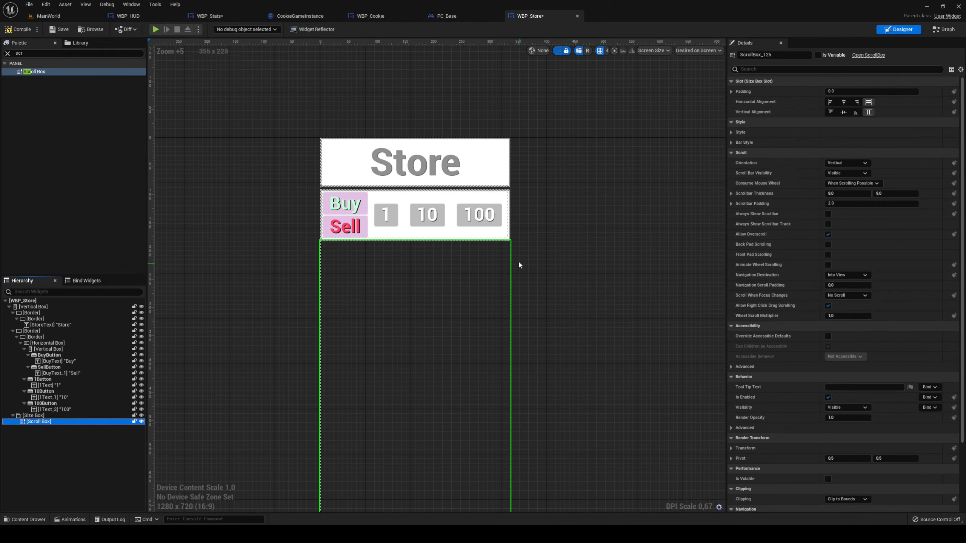
Make the Scroll Box a variable and rename it as shopEntryItemsScrollBox.
{"action": "scroll", "coordinate": [677, 150], "scroll_direction": "down", "scroll_amount": 1}
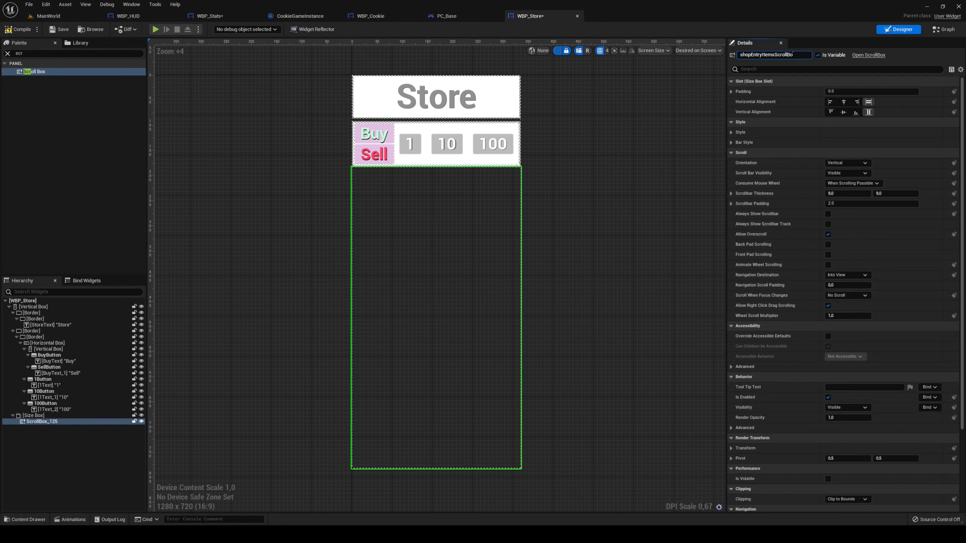
{"action": "type", "text": "x"}
{"action": "key", "text": "Return"}
{"action": "left_click", "coordinate": [205, 117]}
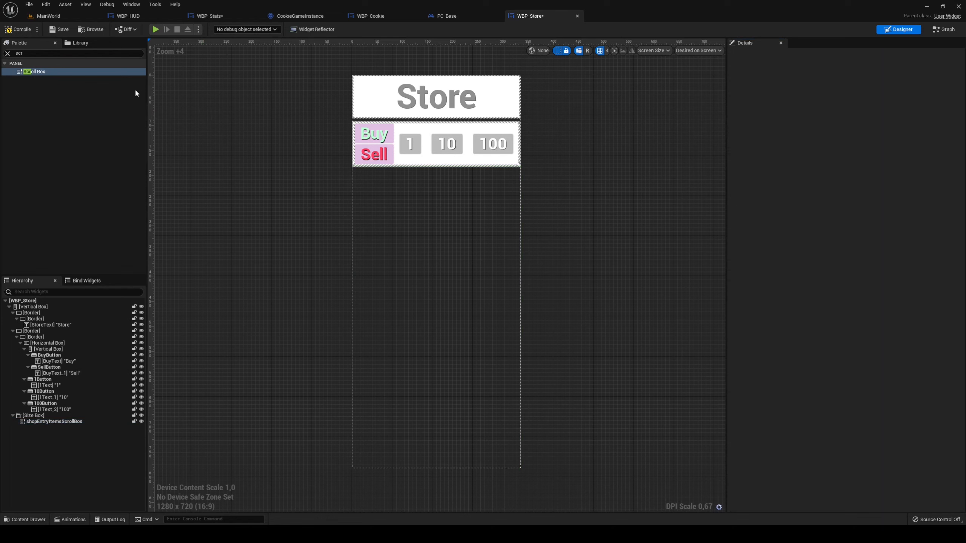
Compile and save the WBP_Store widget.
{"action": "left_click", "coordinate": [22, 31]}
{"action": "left_click", "coordinate": [57, 30]}
{"action": "right_click_drag", "start_coordinate": [296, 118], "coordinate": [266, 114]}
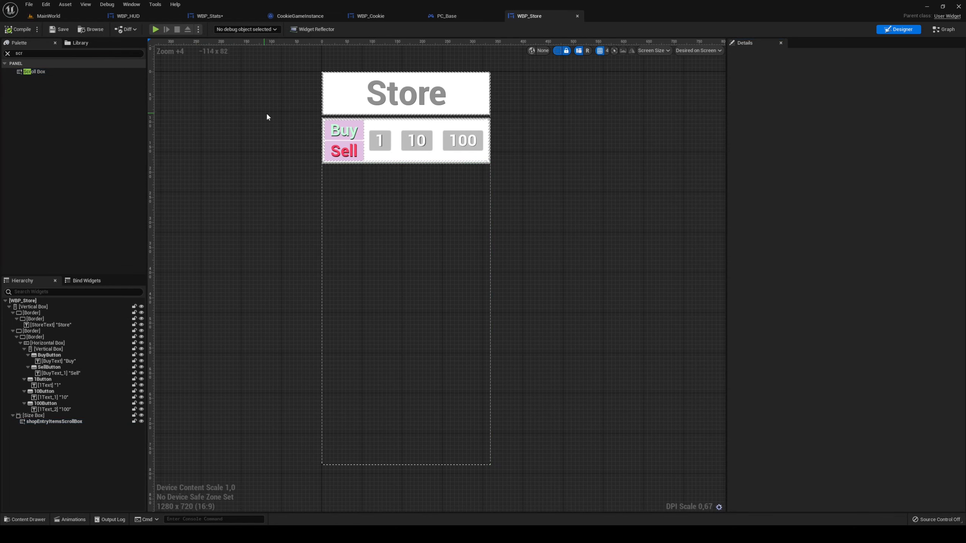